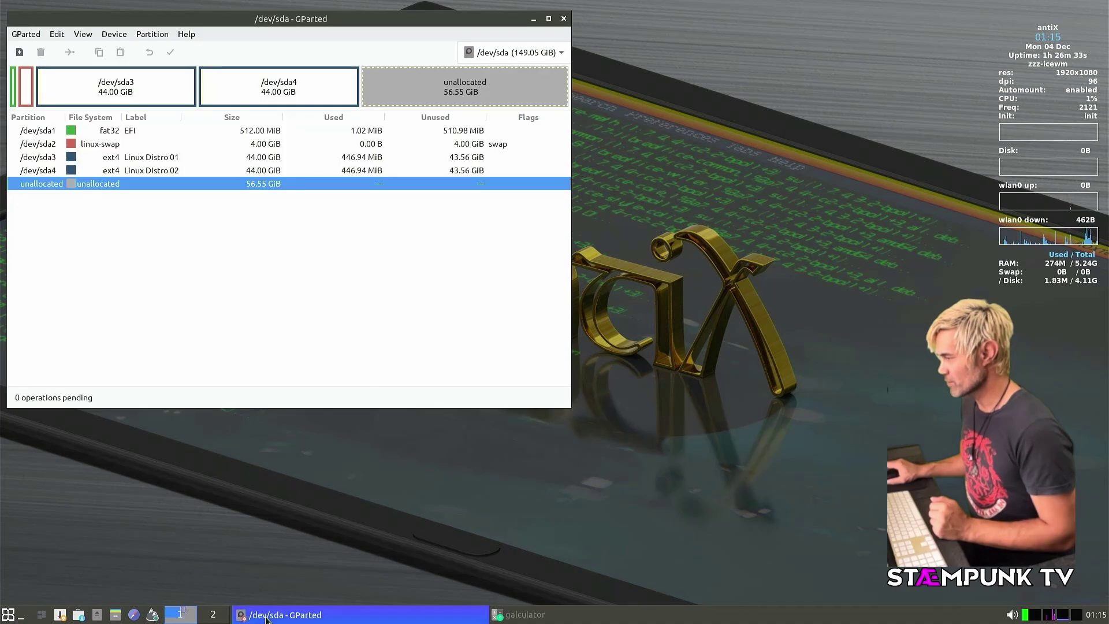
left_click(265, 614)
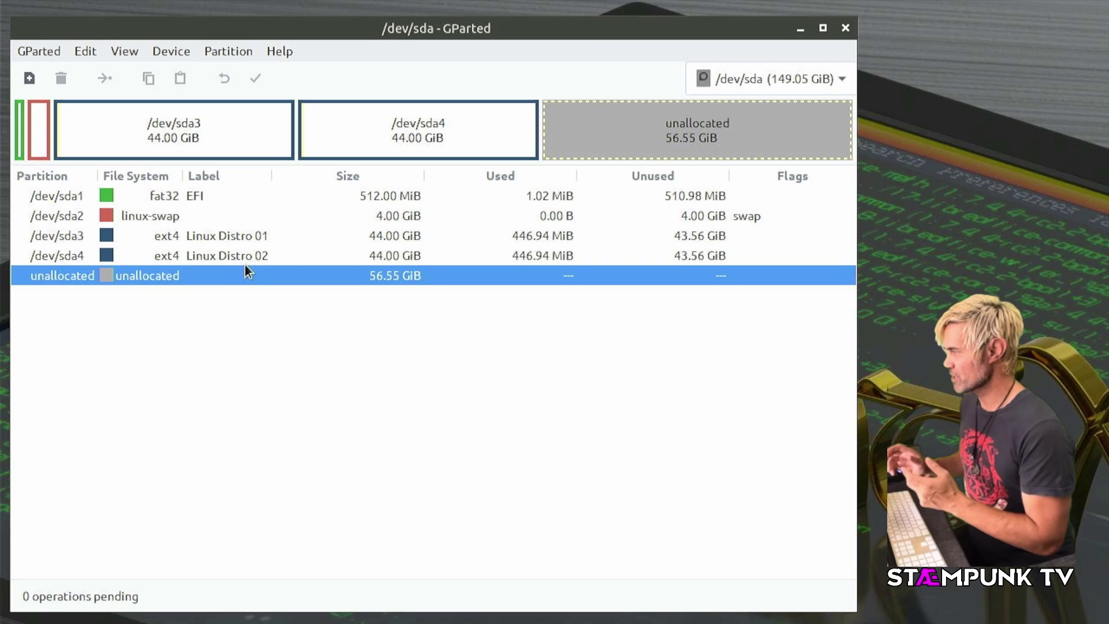
left_click(205, 198)
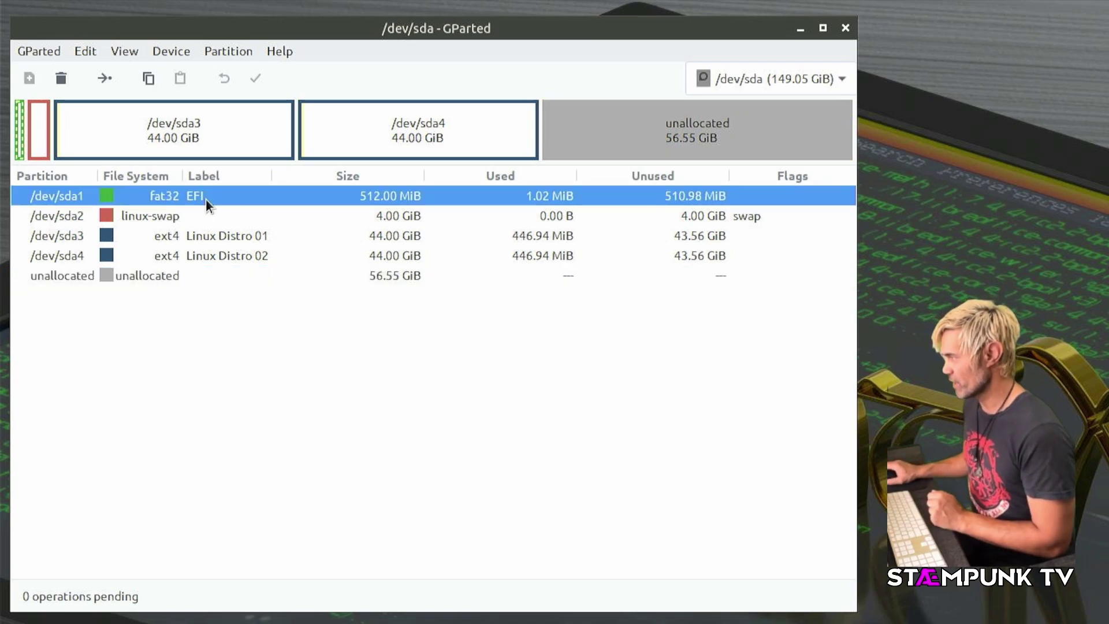
left_click(206, 219)
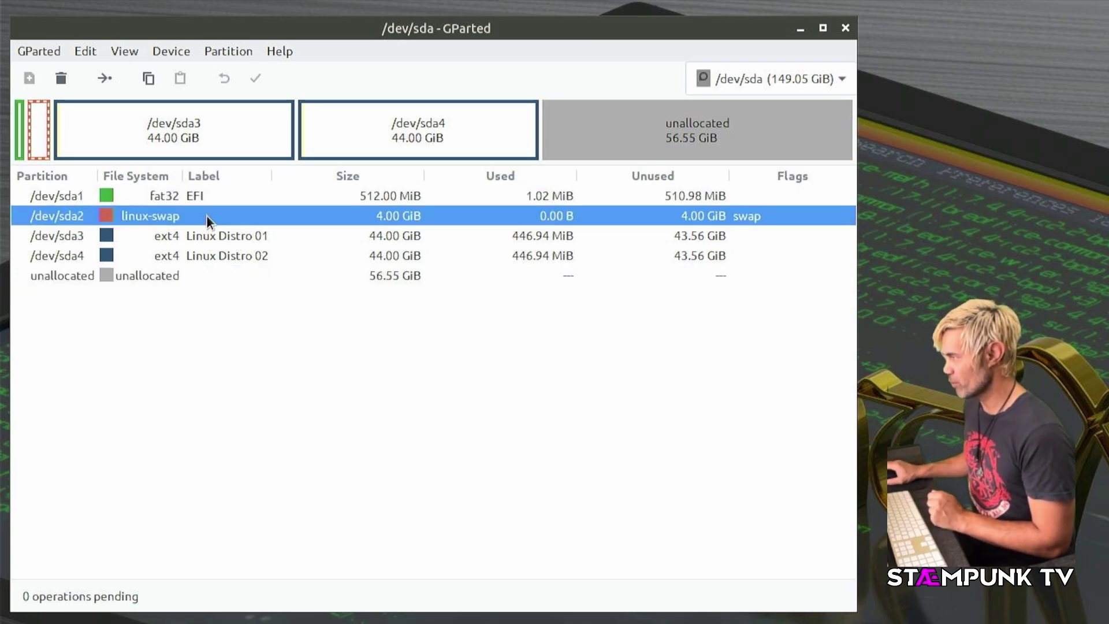
left_click(224, 237)
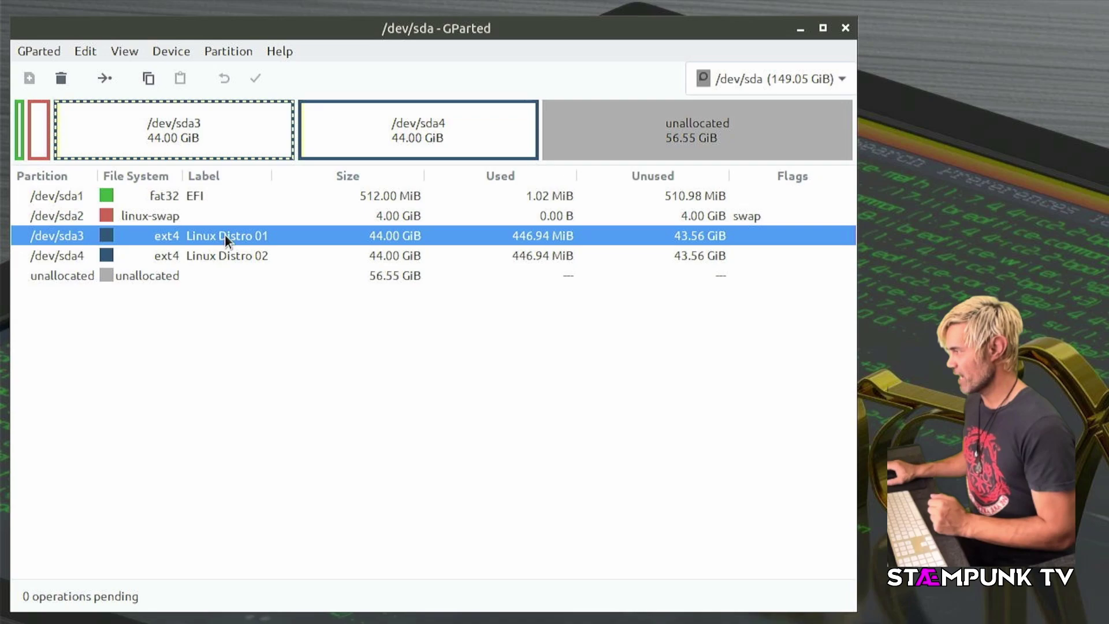
left_click(236, 257)
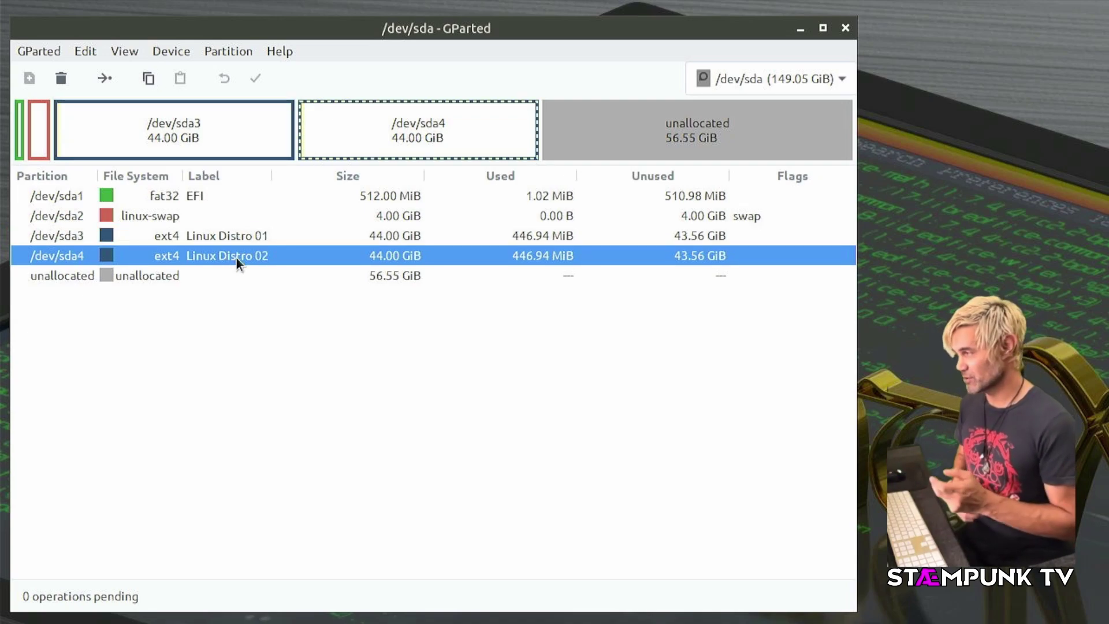
left_click(137, 279)
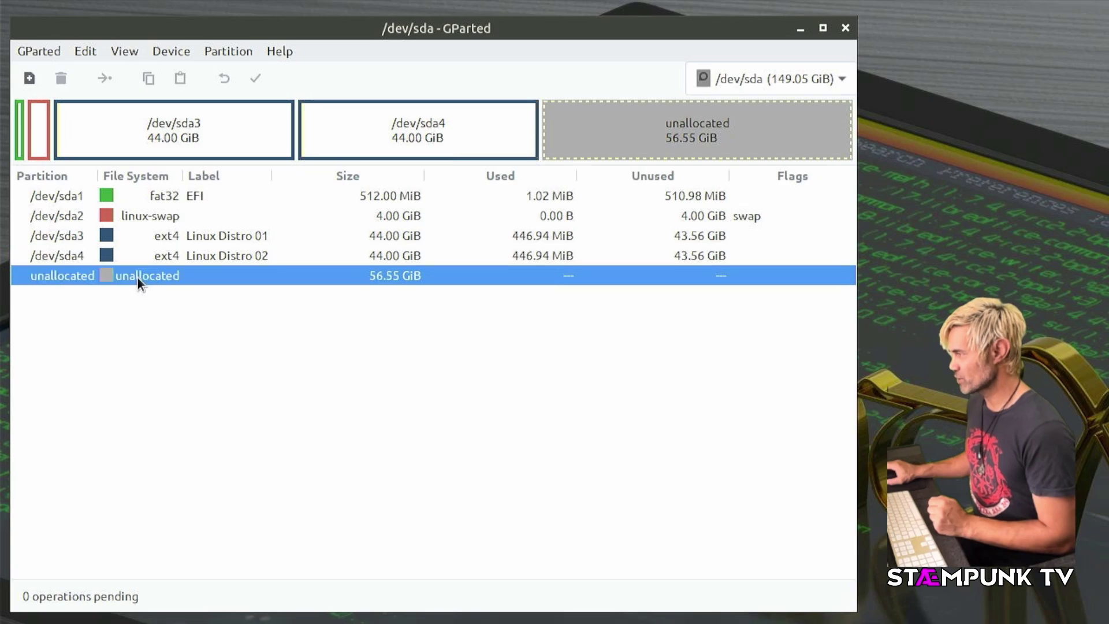
left_click(27, 78)
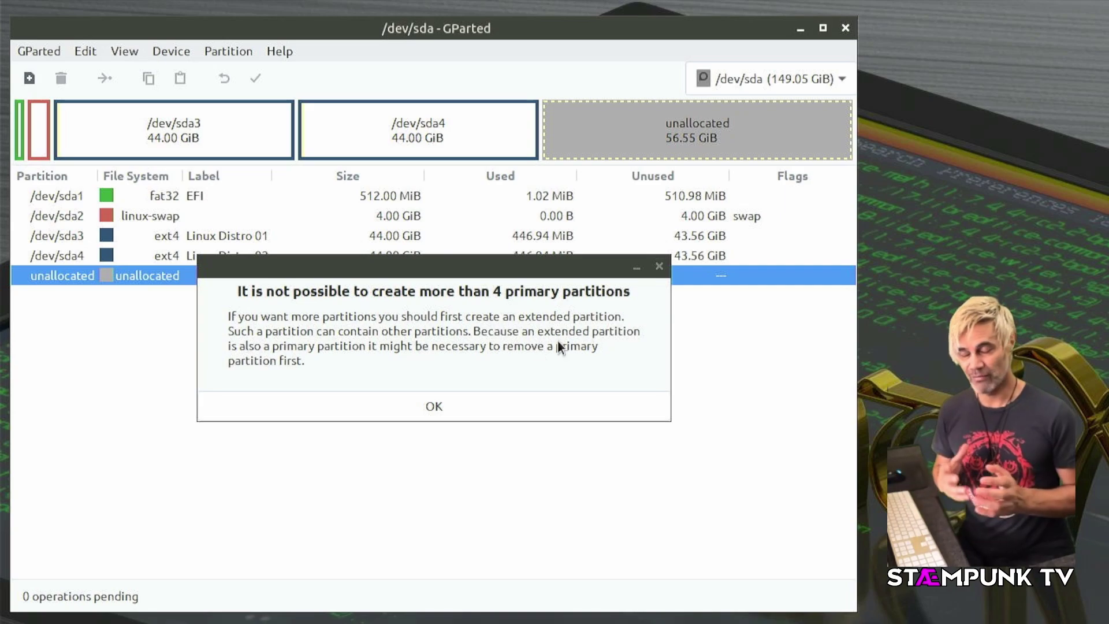
left_click(522, 416)
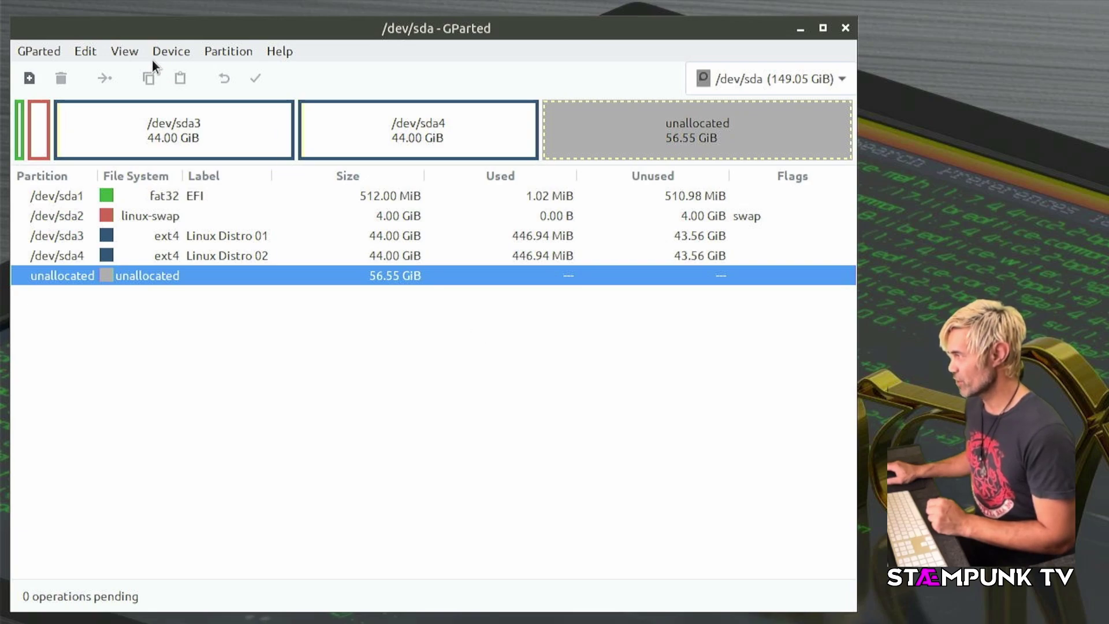
Create a new gpt partition table on /dev/sda, wiping the disk to 149.05 GiB unallocated
left_click(172, 51)
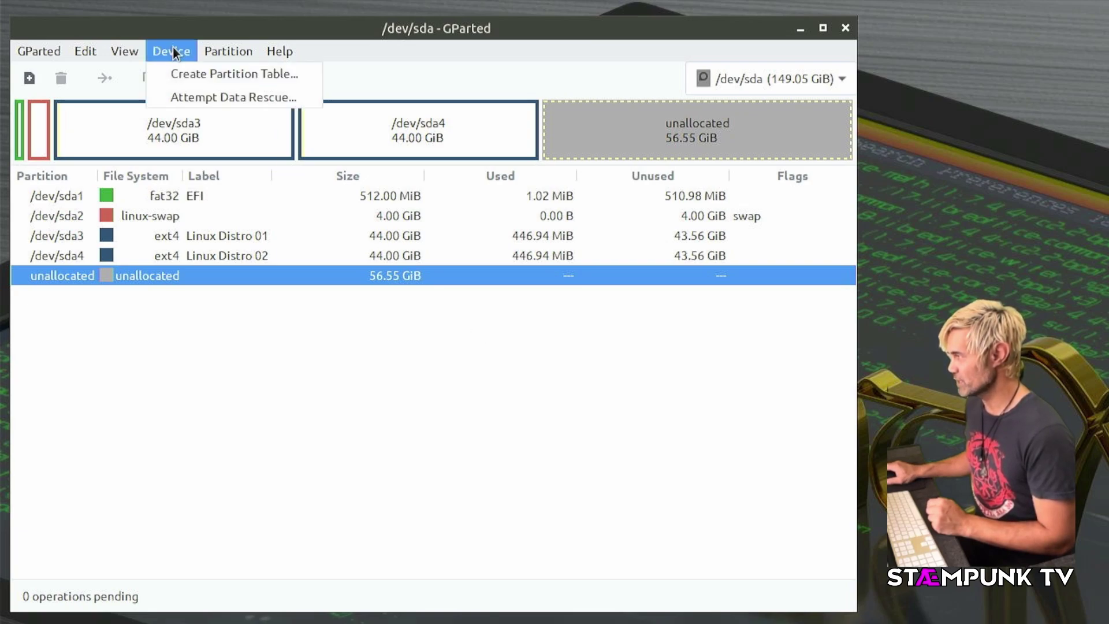
left_click(185, 81)
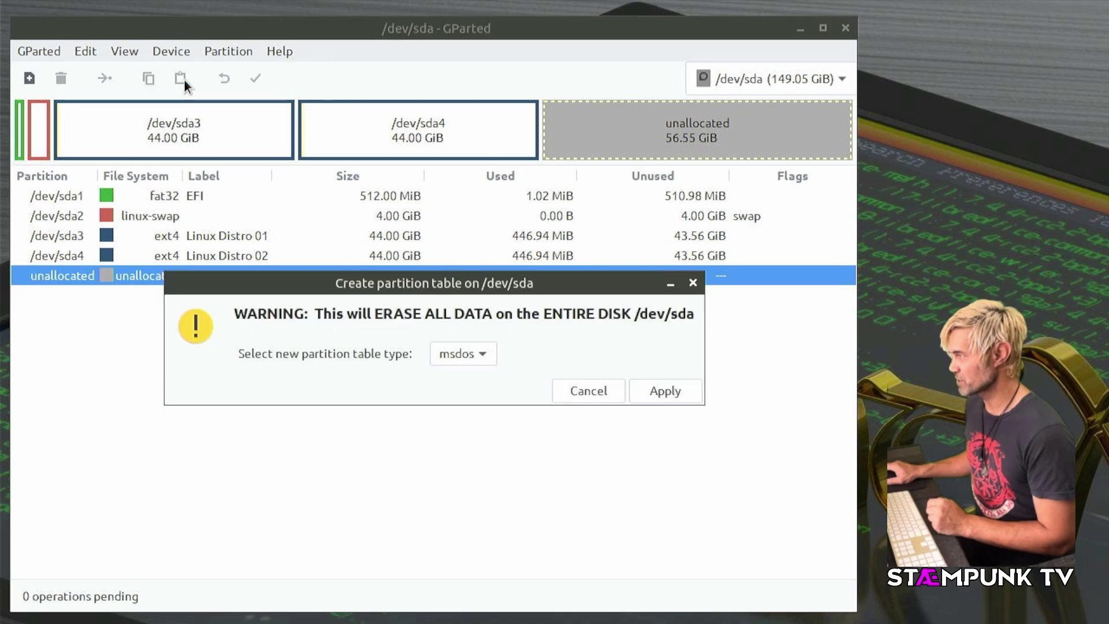
left_click(483, 358)
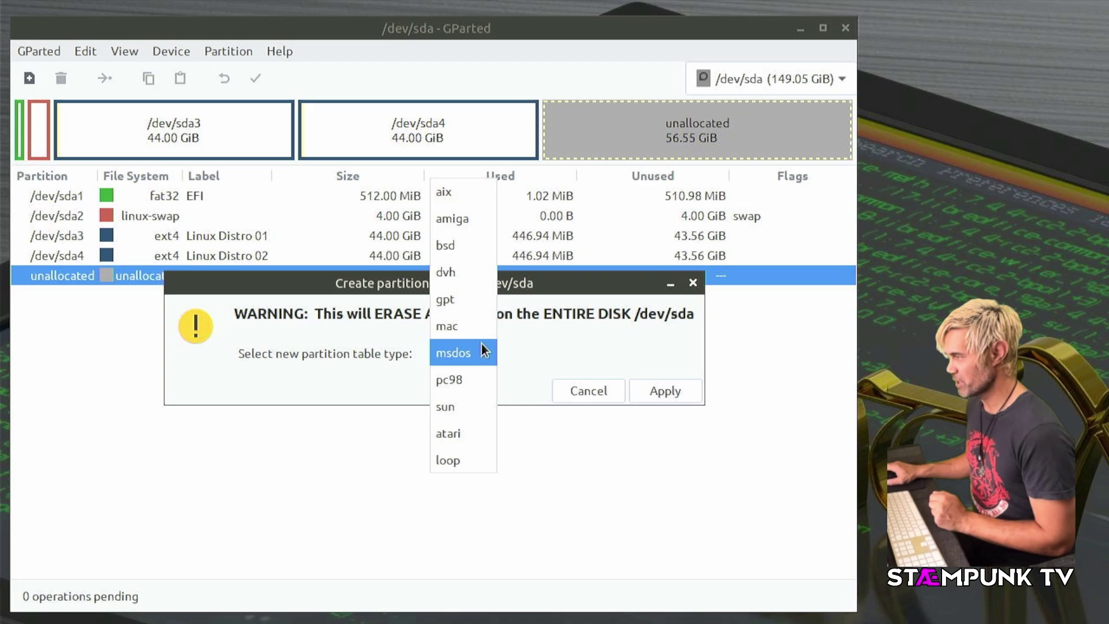
left_click(481, 299)
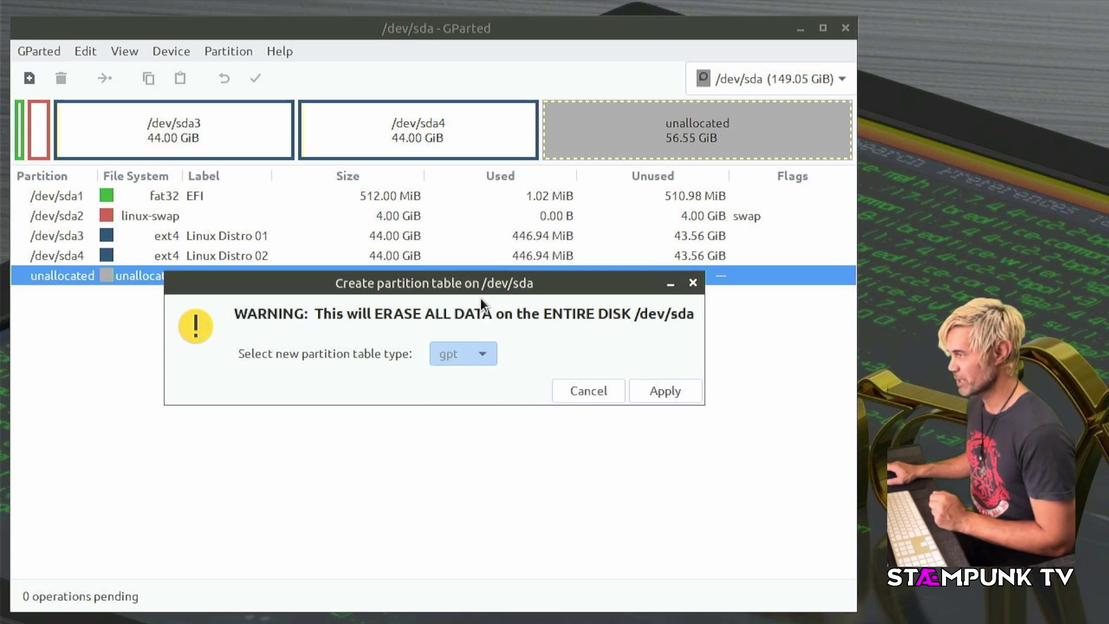
left_click(654, 393)
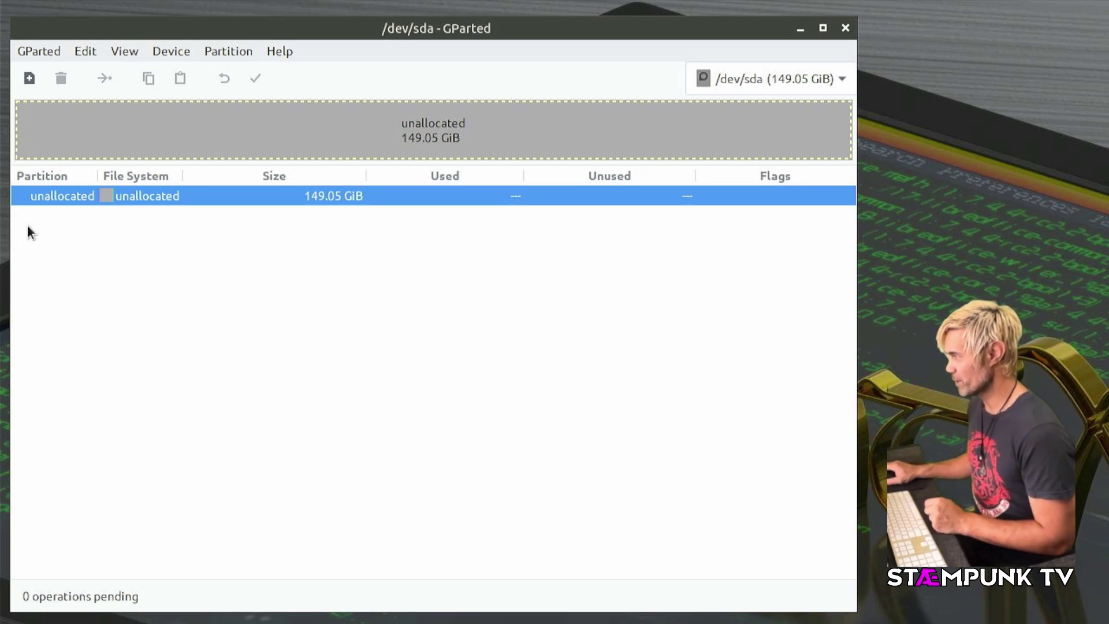
Queue the first three 1024 MiB ext4 partitions in the empty disk space
left_click(28, 76)
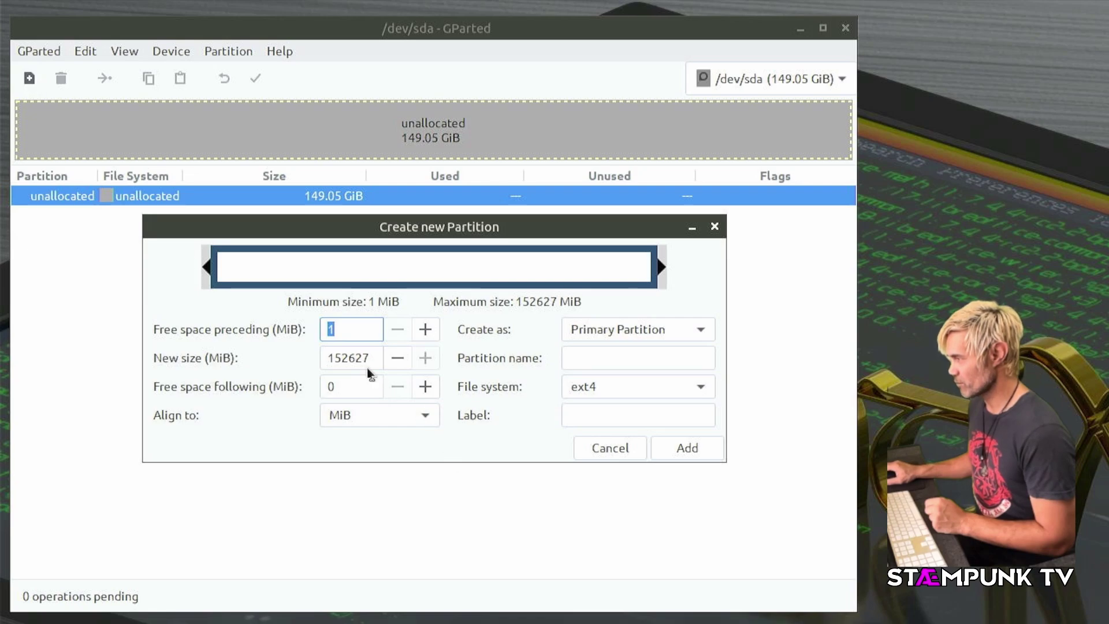
left_click(354, 357)
double_click(353, 357)
type("1")
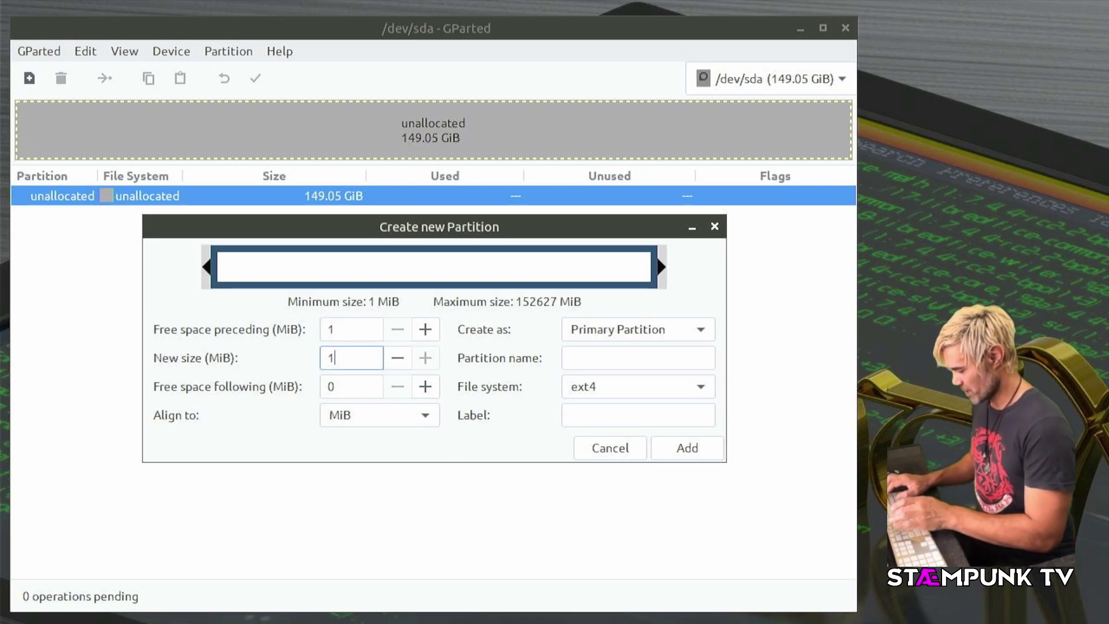
type("024")
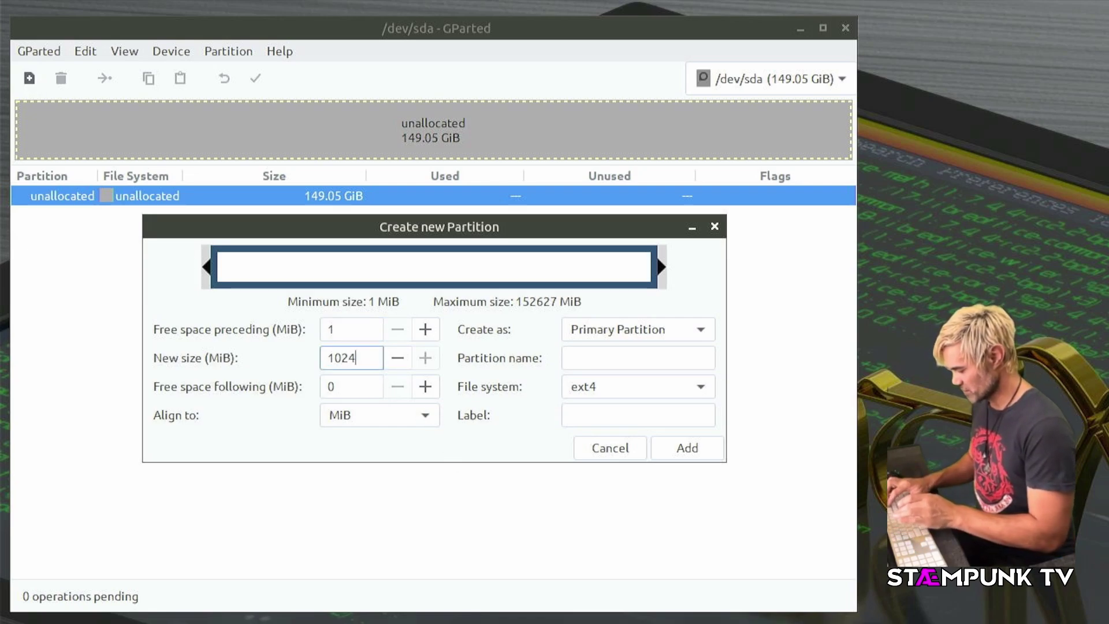
left_click(688, 449)
left_click(28, 77)
double_click(338, 358)
type("1024")
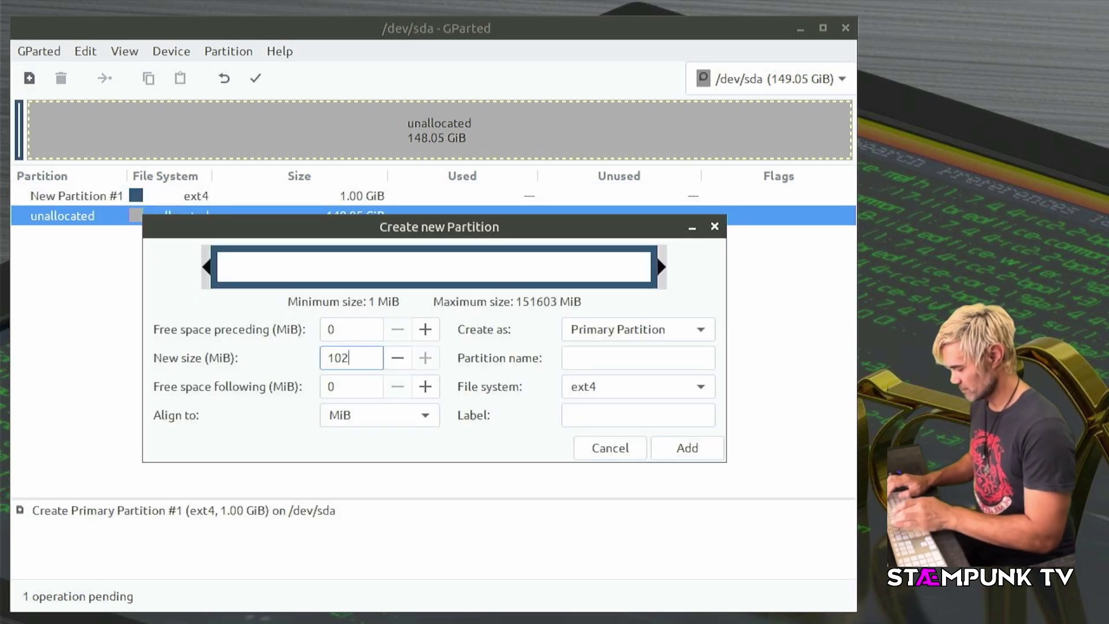
left_click(703, 452)
left_click(29, 78)
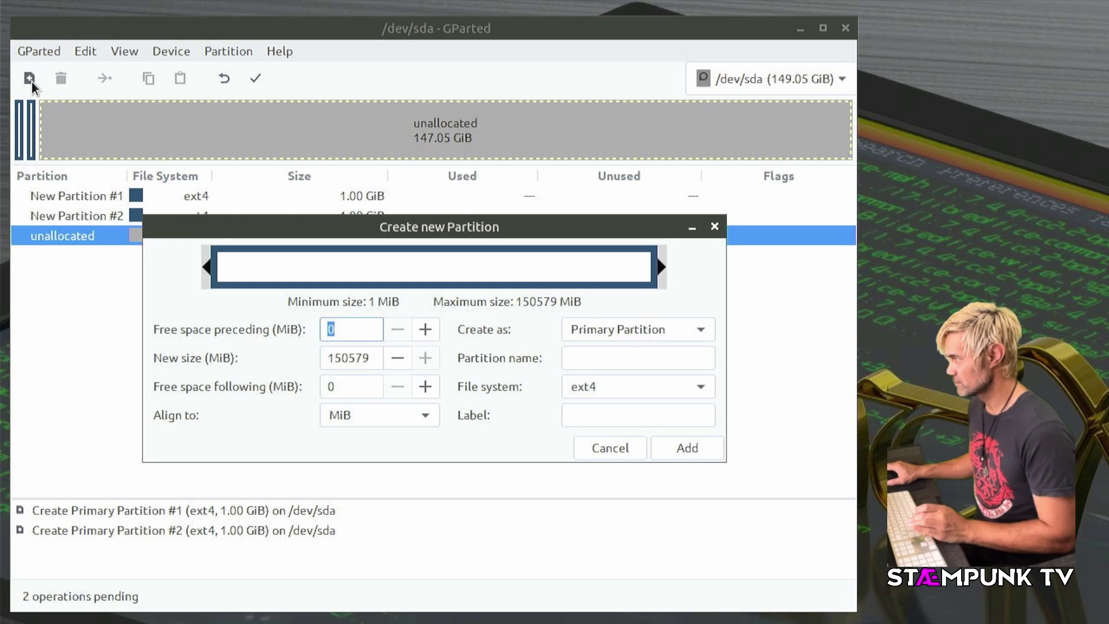
double_click(349, 358)
type("1024")
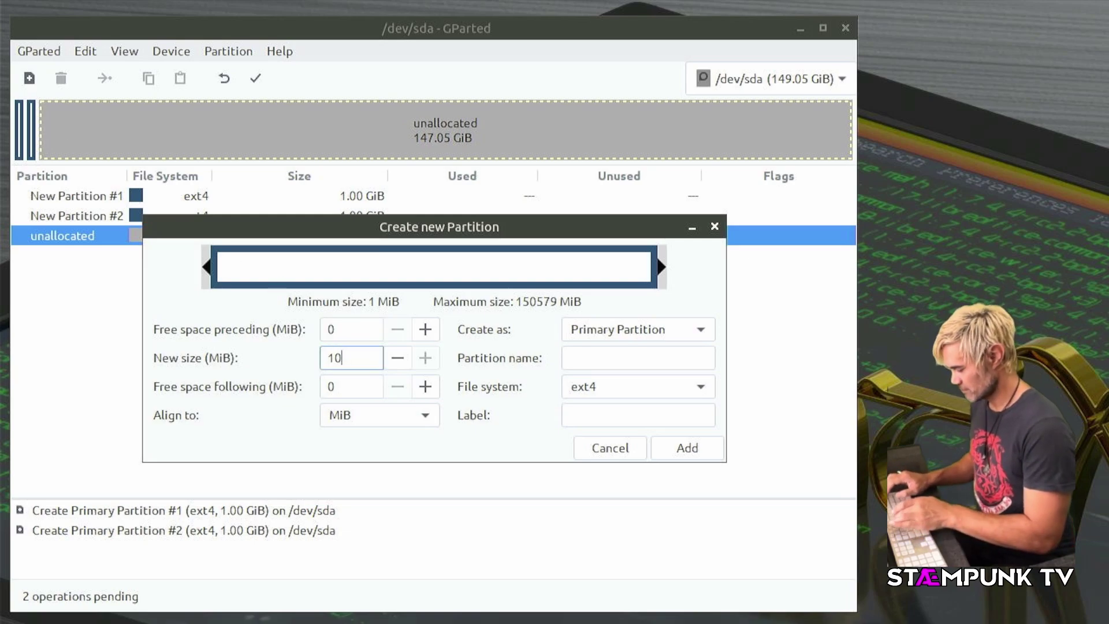
left_click(680, 448)
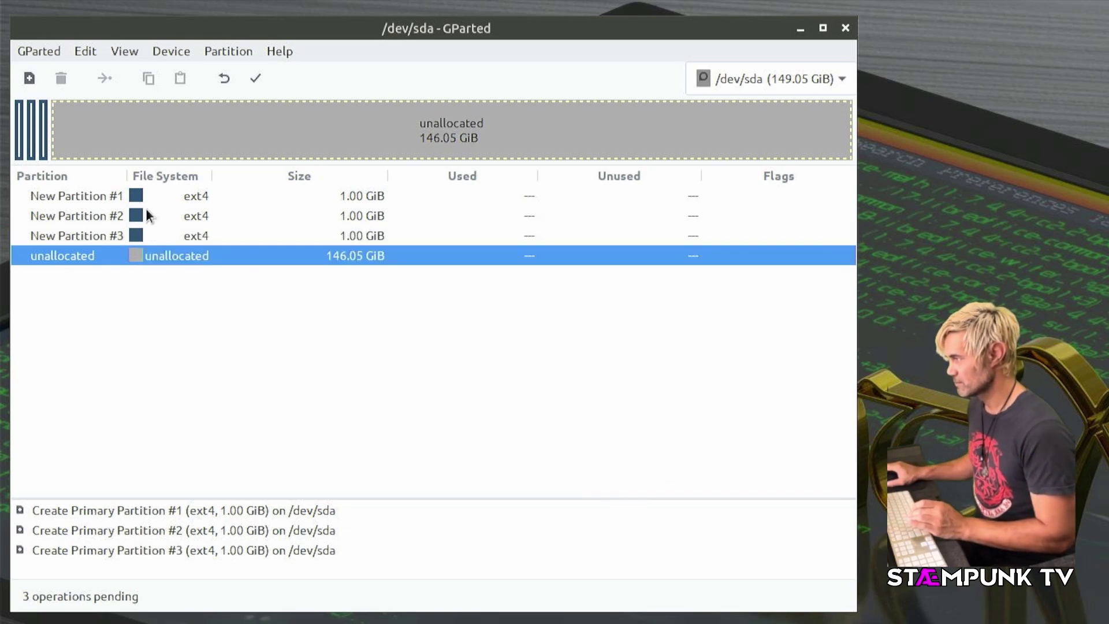
Queue New Partitions #4 and #5, each sized 1024 MiB
left_click(25, 81)
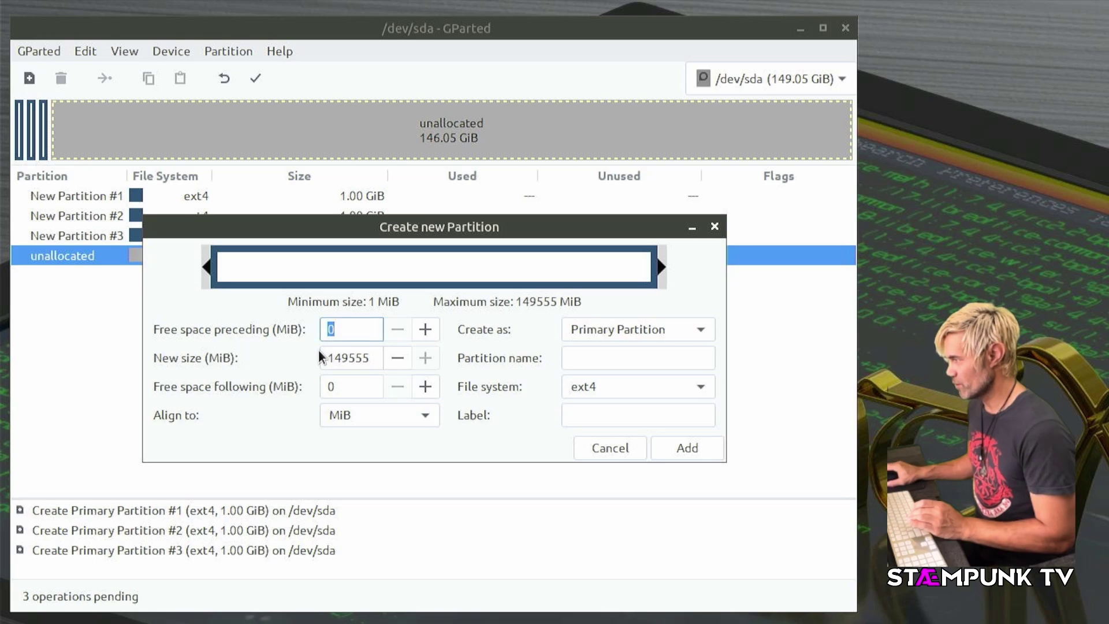
double_click(346, 360)
type("10")
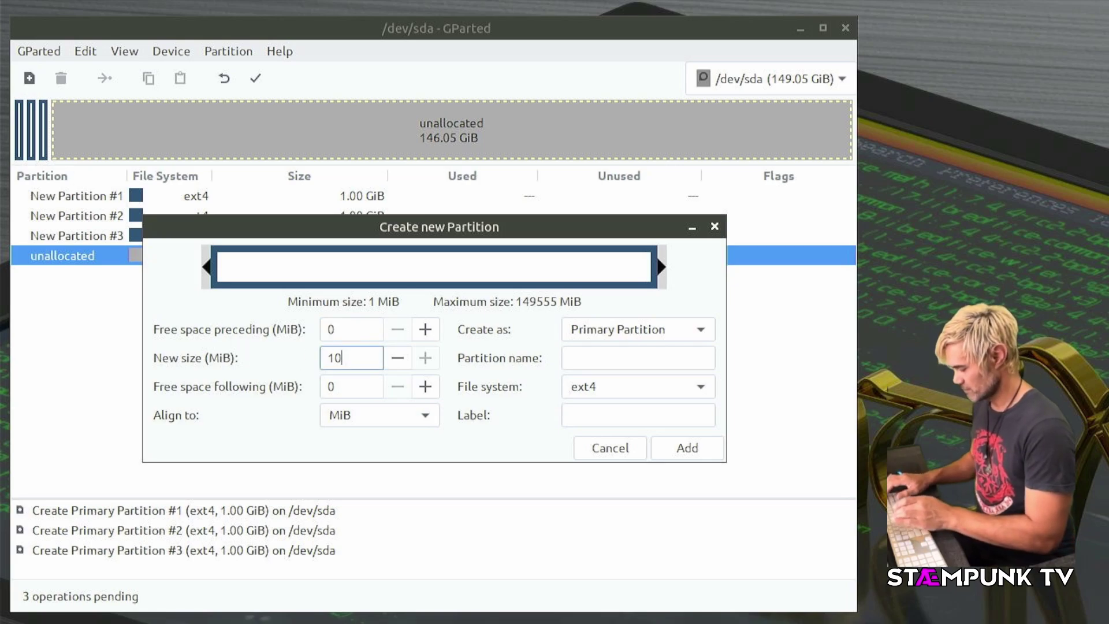
type("24")
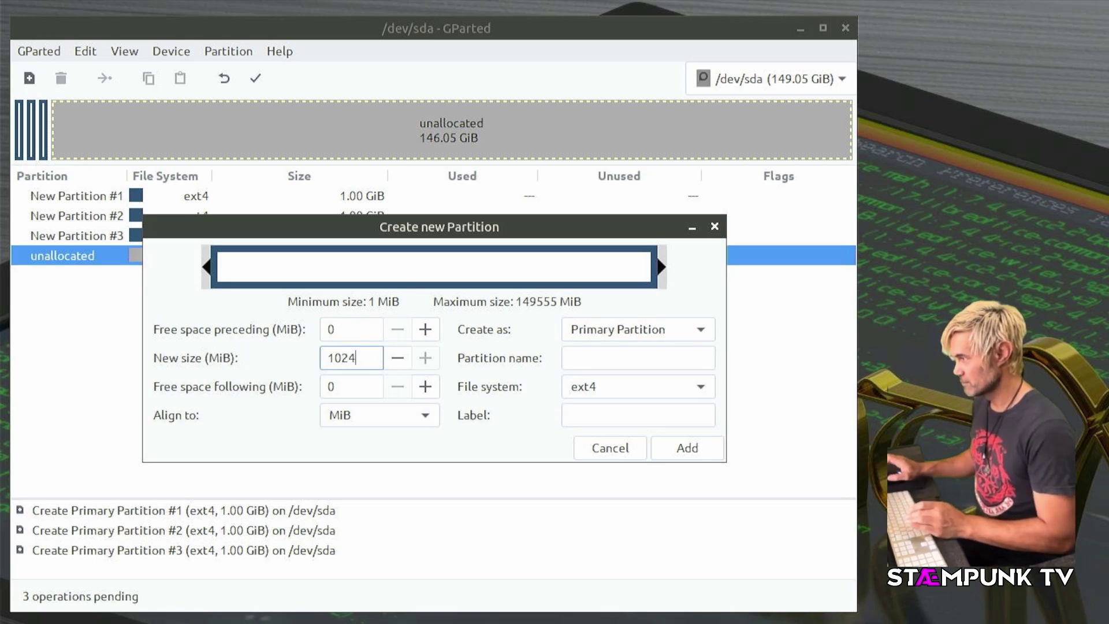
left_click(693, 448)
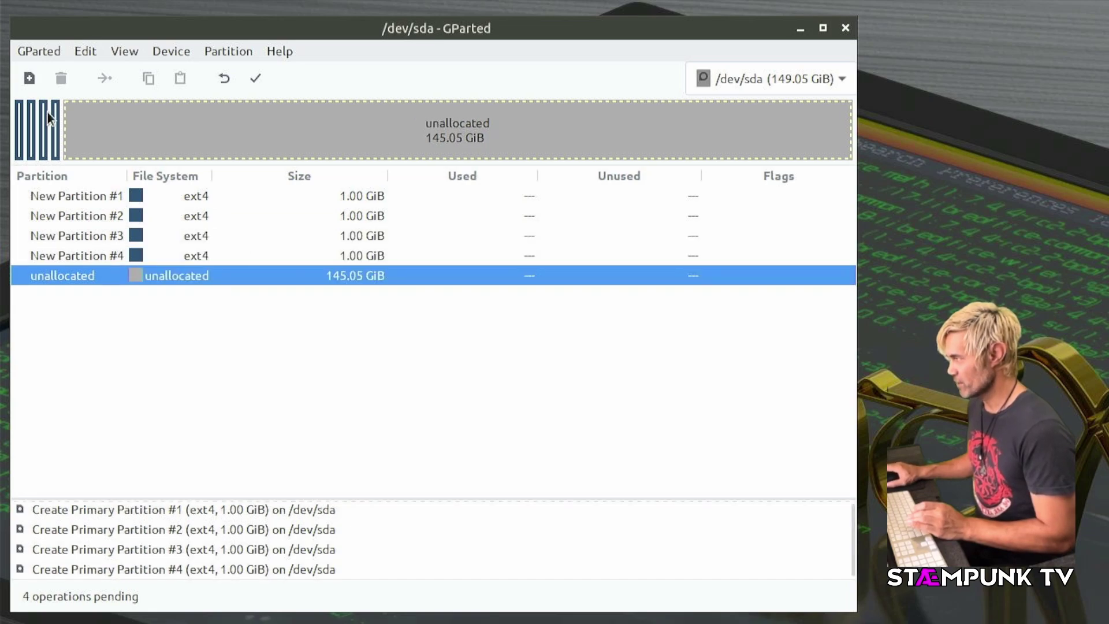
left_click(30, 77)
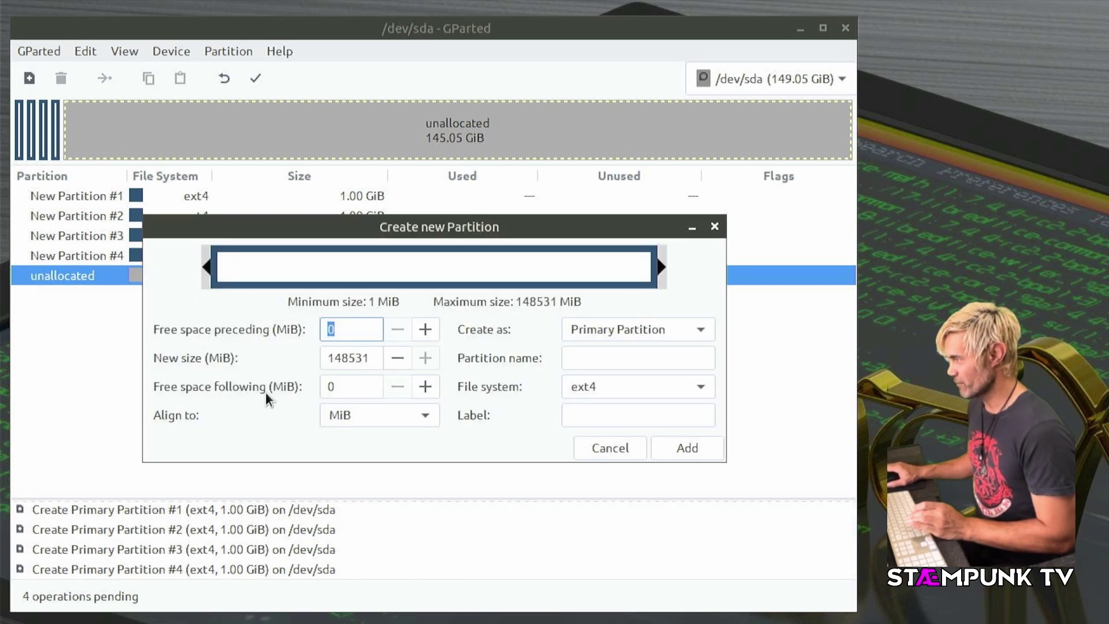
double_click(339, 358)
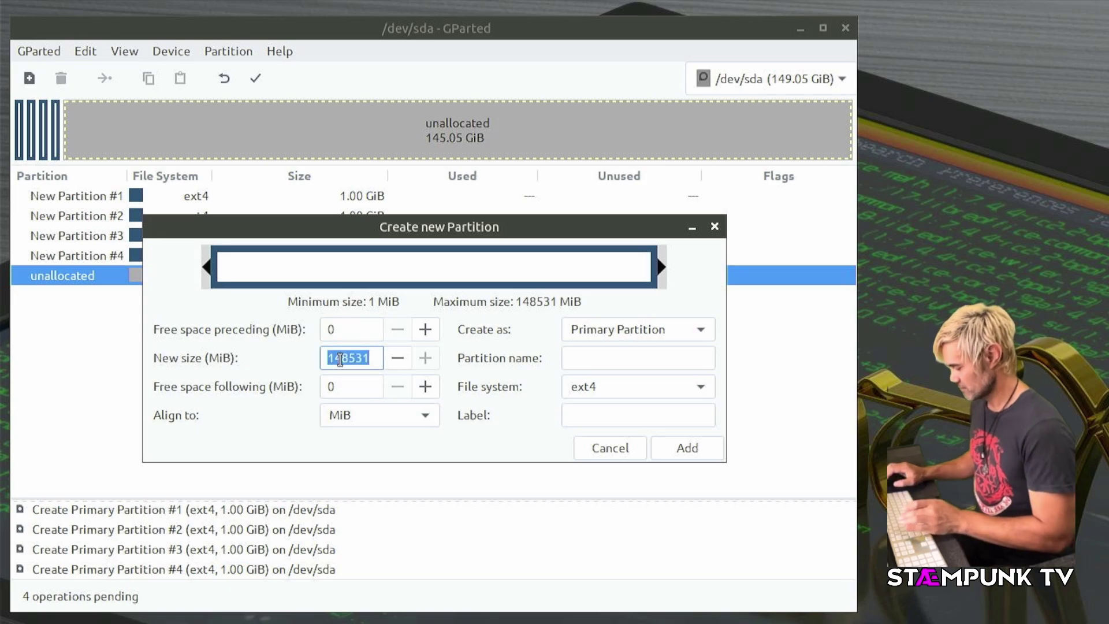
type("1024")
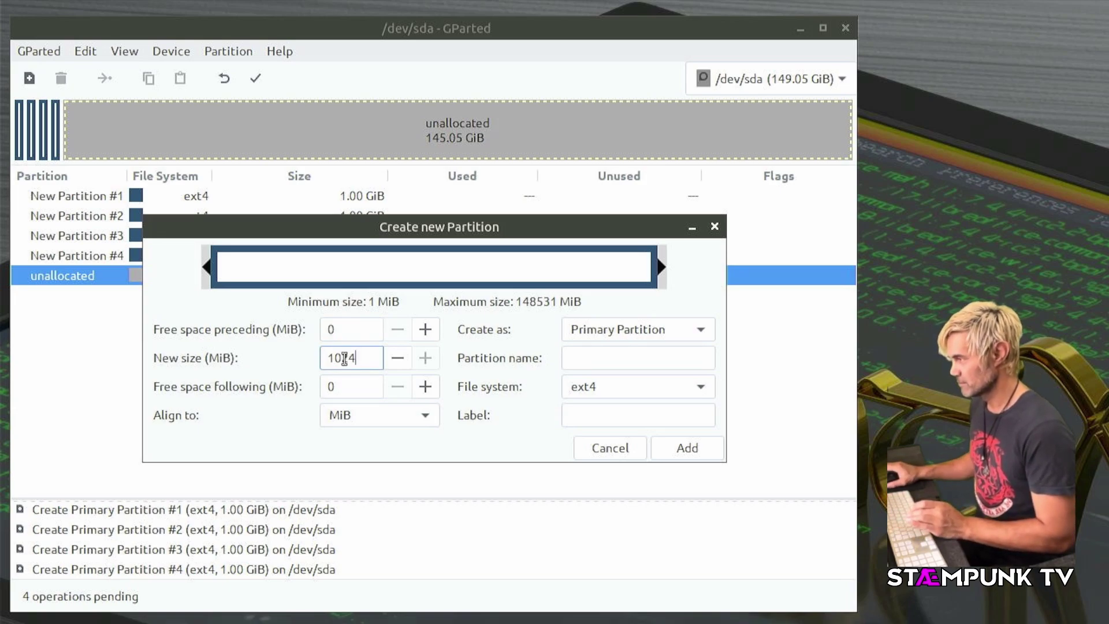
left_click(719, 442)
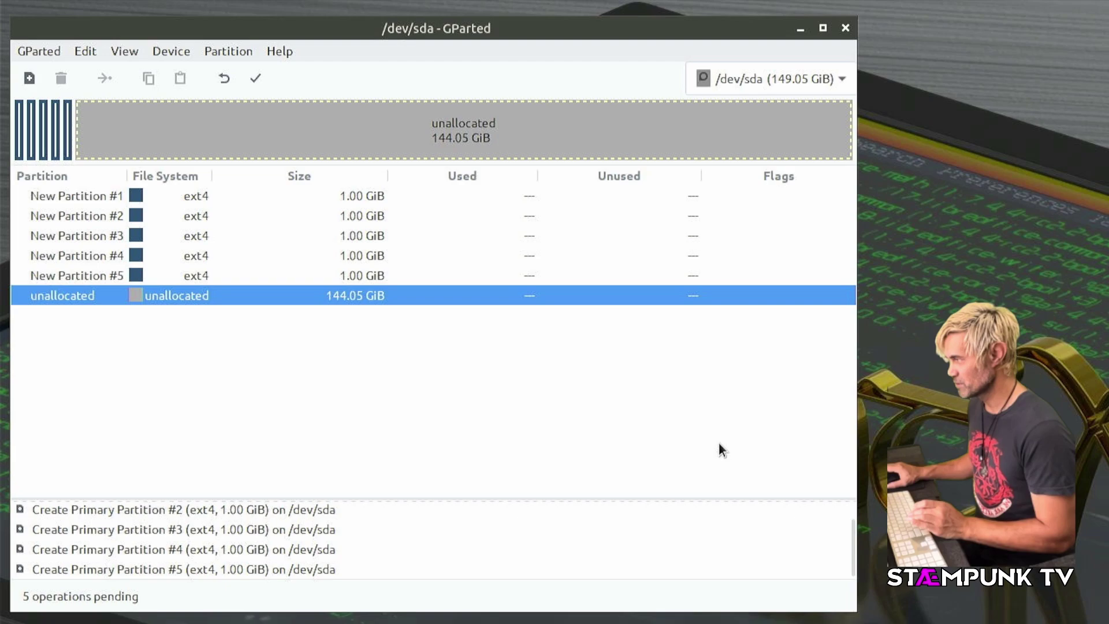
Apply all five pending operations, confirm the warning, and close the finished progress window
left_click(249, 78)
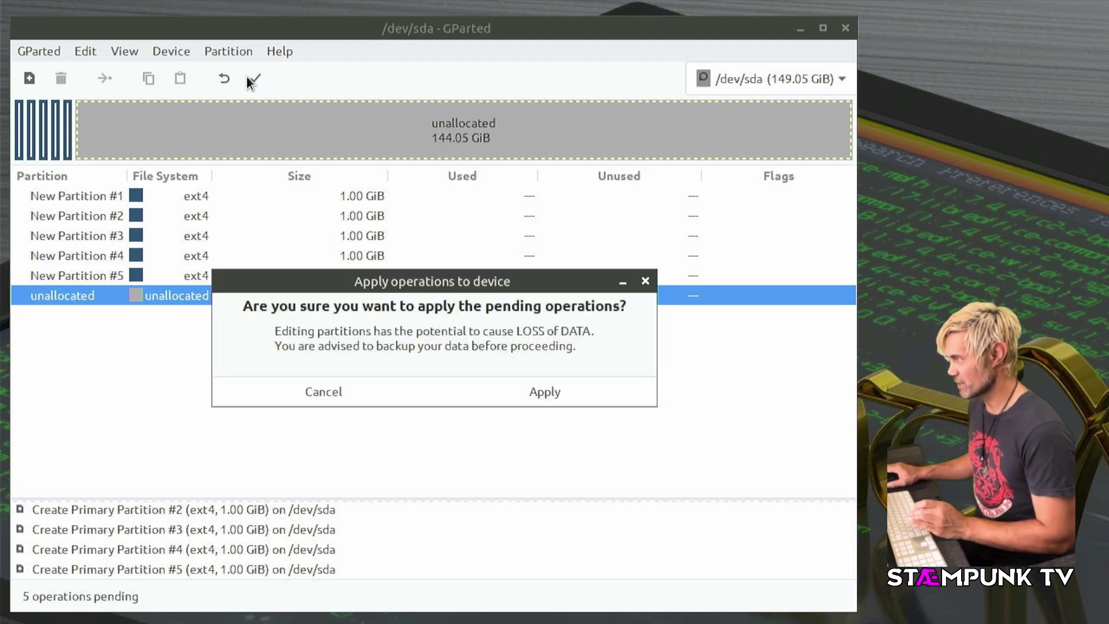
left_click(513, 389)
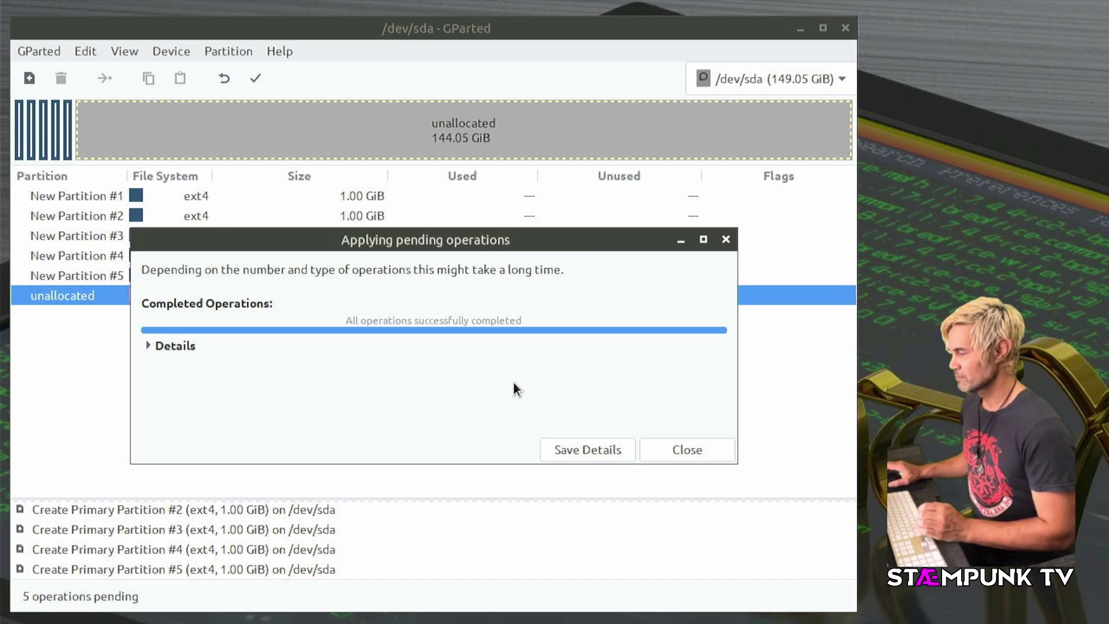
left_click(687, 450)
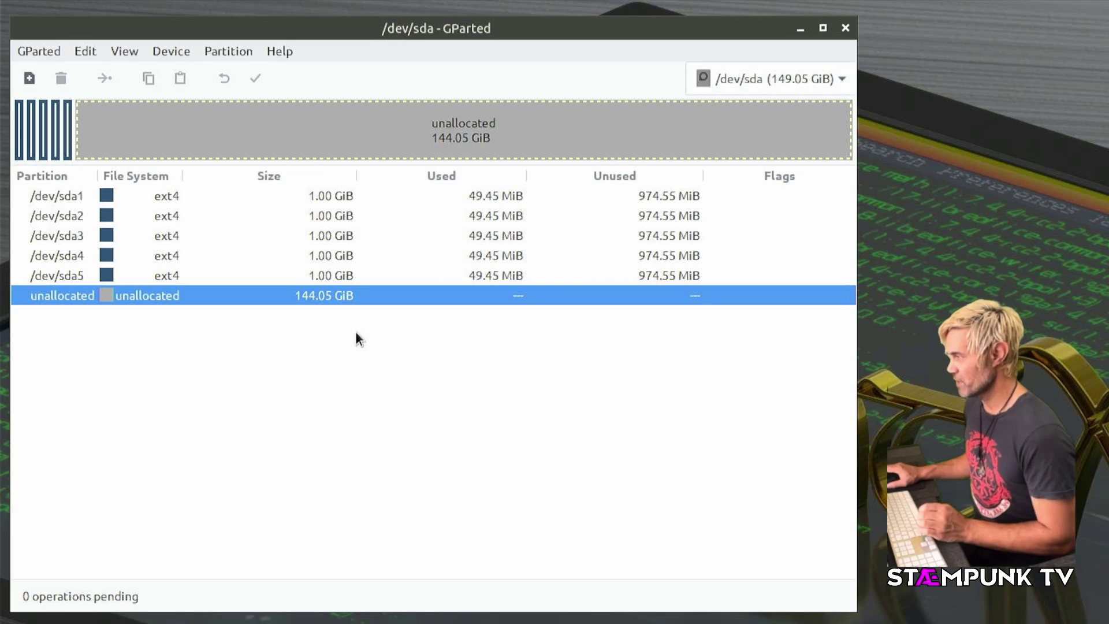
Queue two more 1024 MiB ext4 partitions in the free space after /dev/sda5
left_click(29, 80)
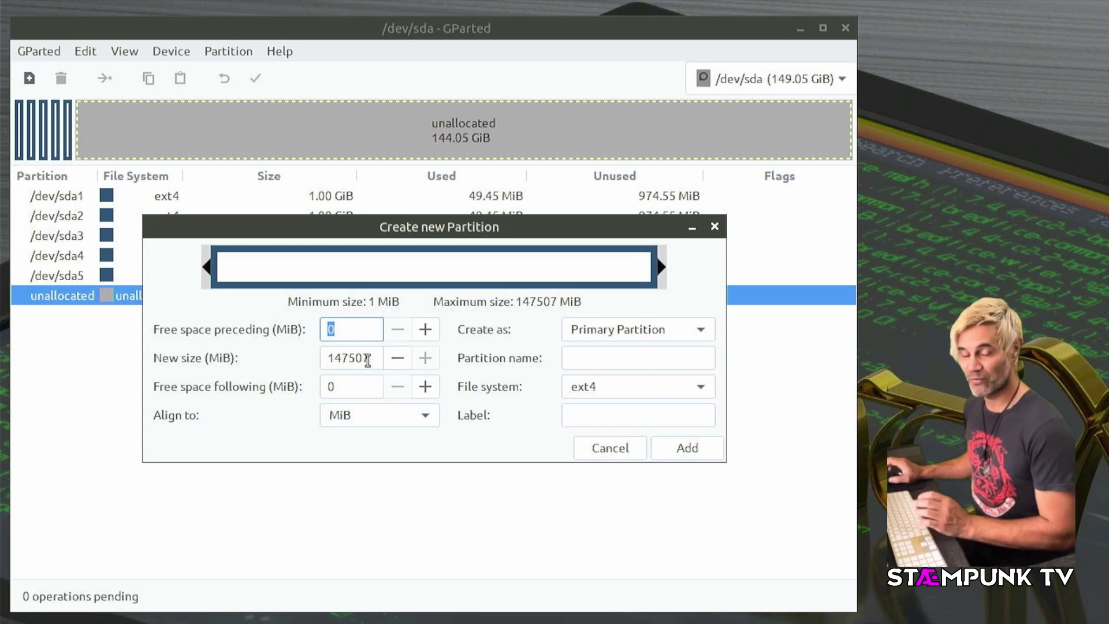
double_click(367, 359)
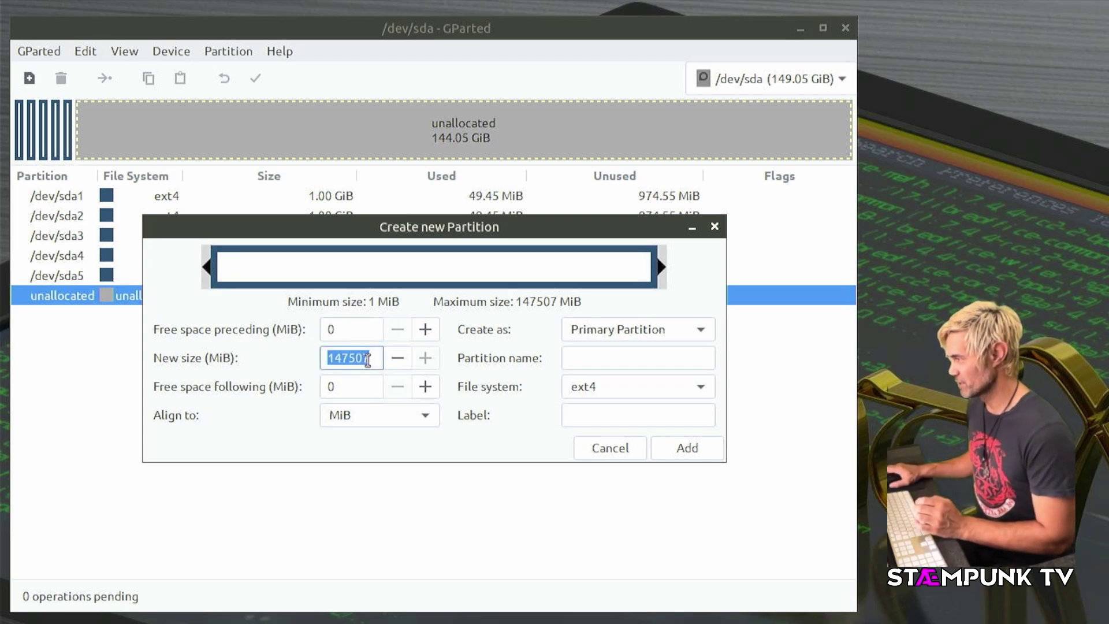
type("1024")
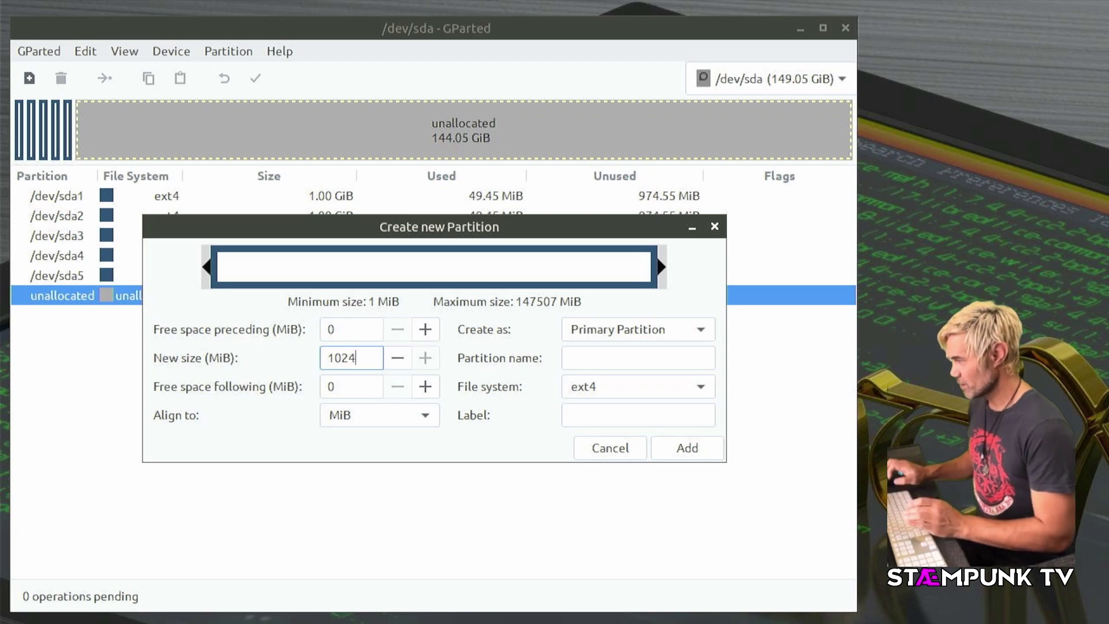
left_click(707, 443)
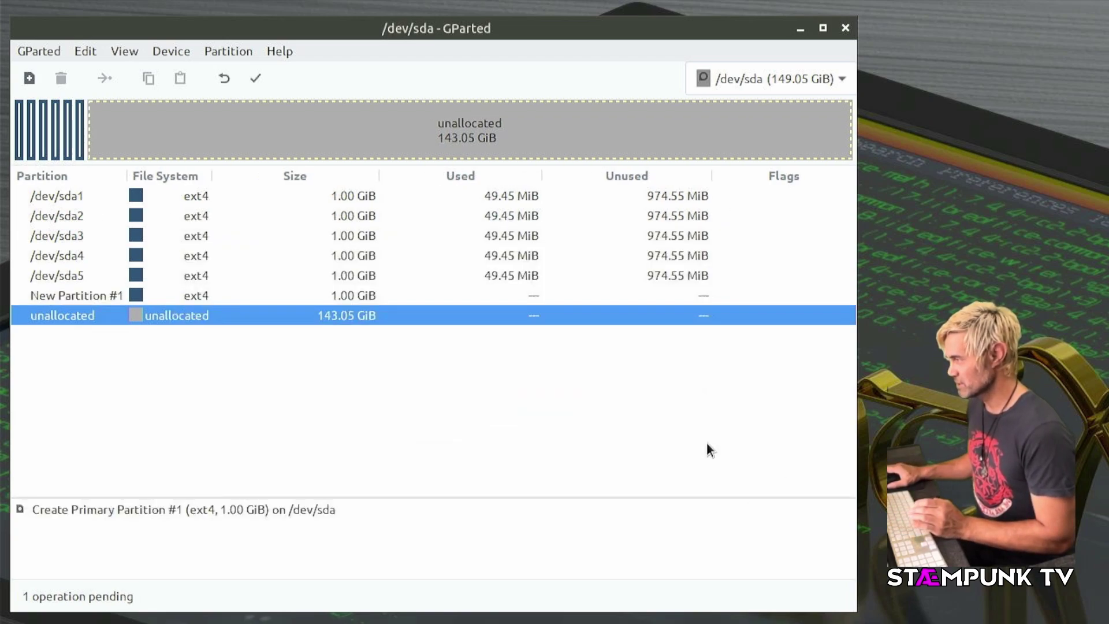
left_click(36, 75)
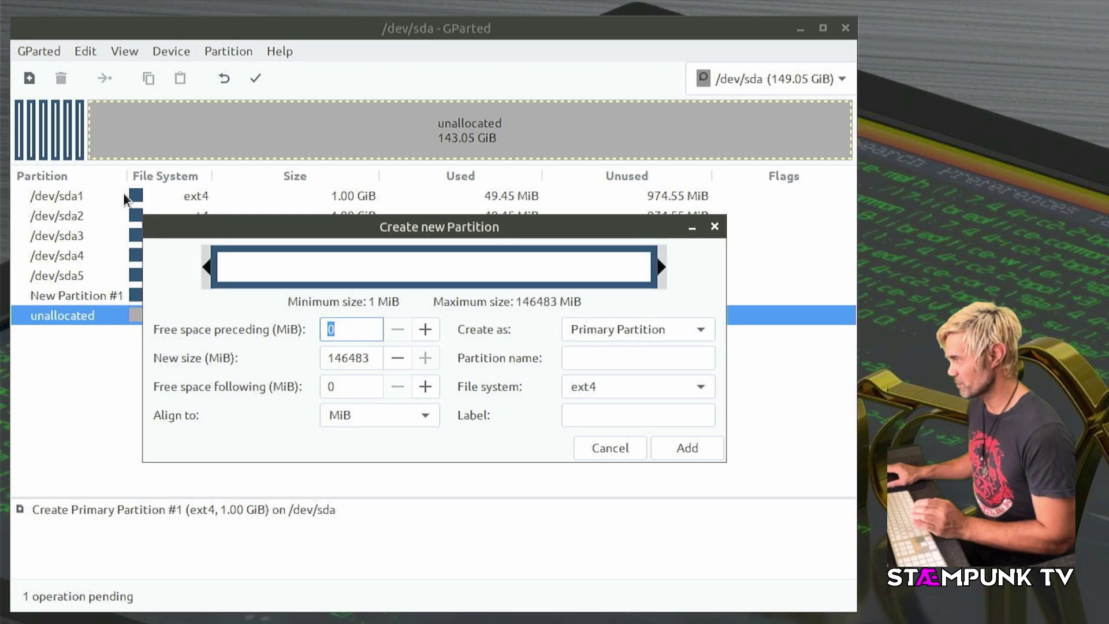
double_click(366, 367)
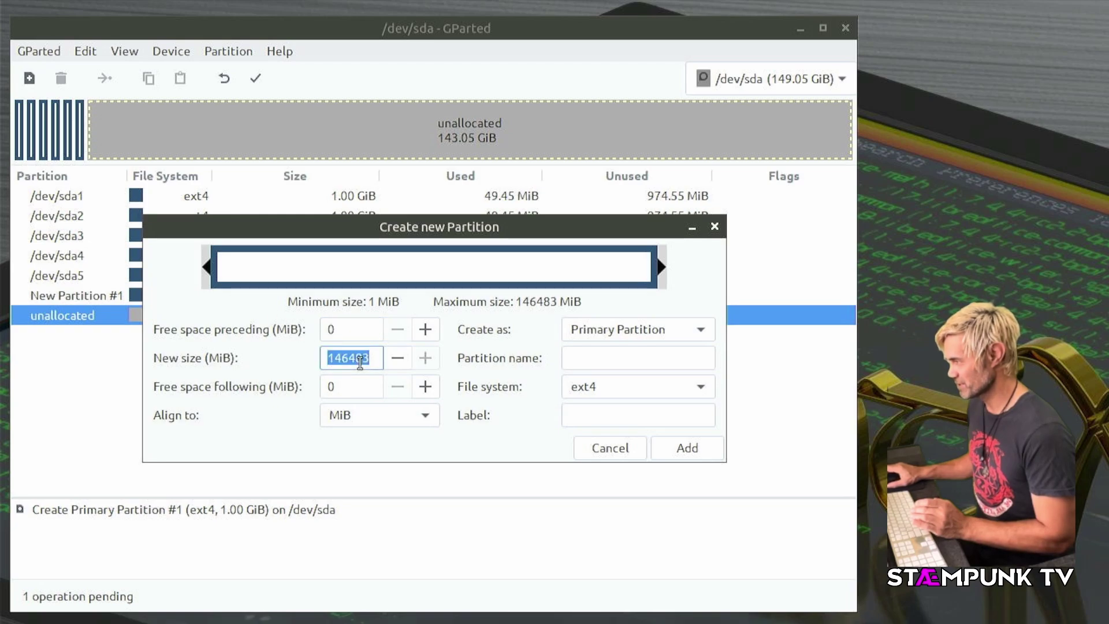
type("1024")
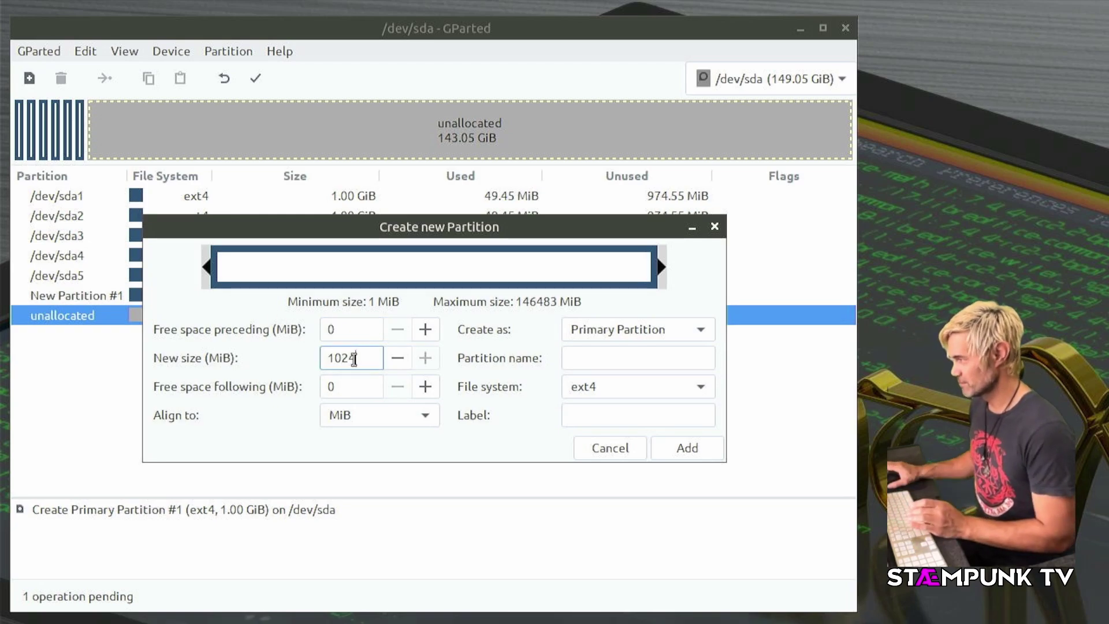
left_click(696, 448)
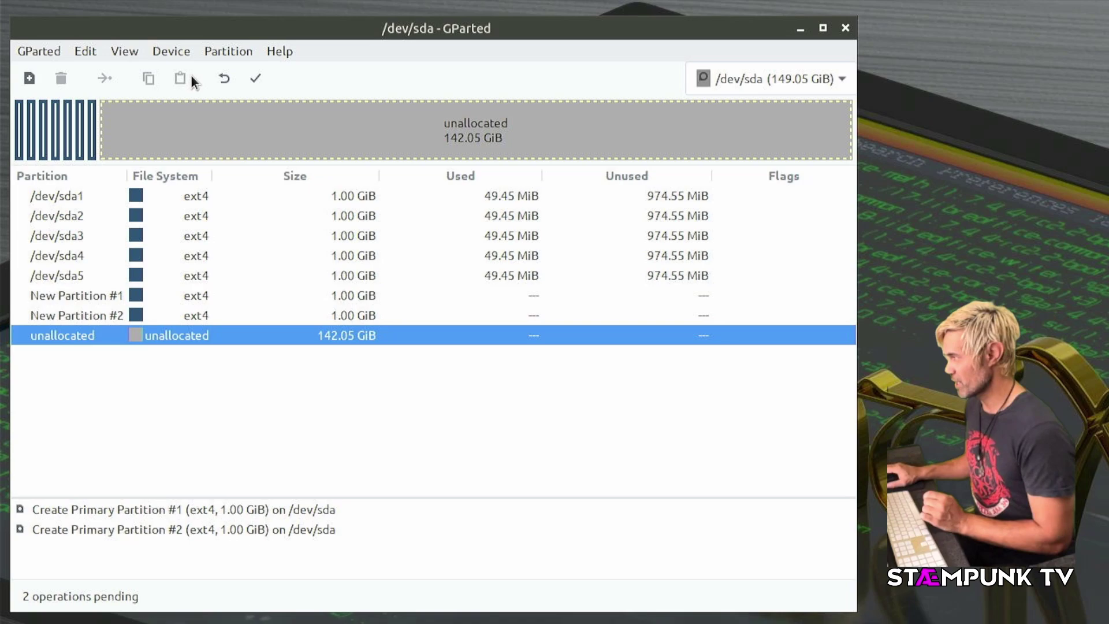
Attempt Device > Create Partition Table and dismiss the pending-operations warning with OK
left_click(175, 50)
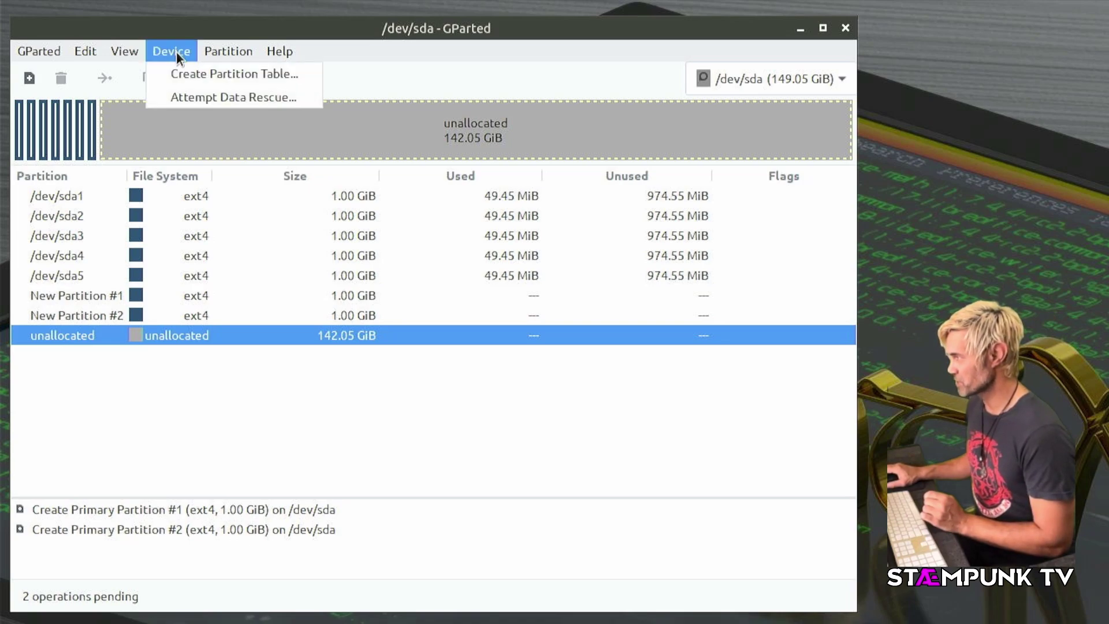
left_click(181, 67)
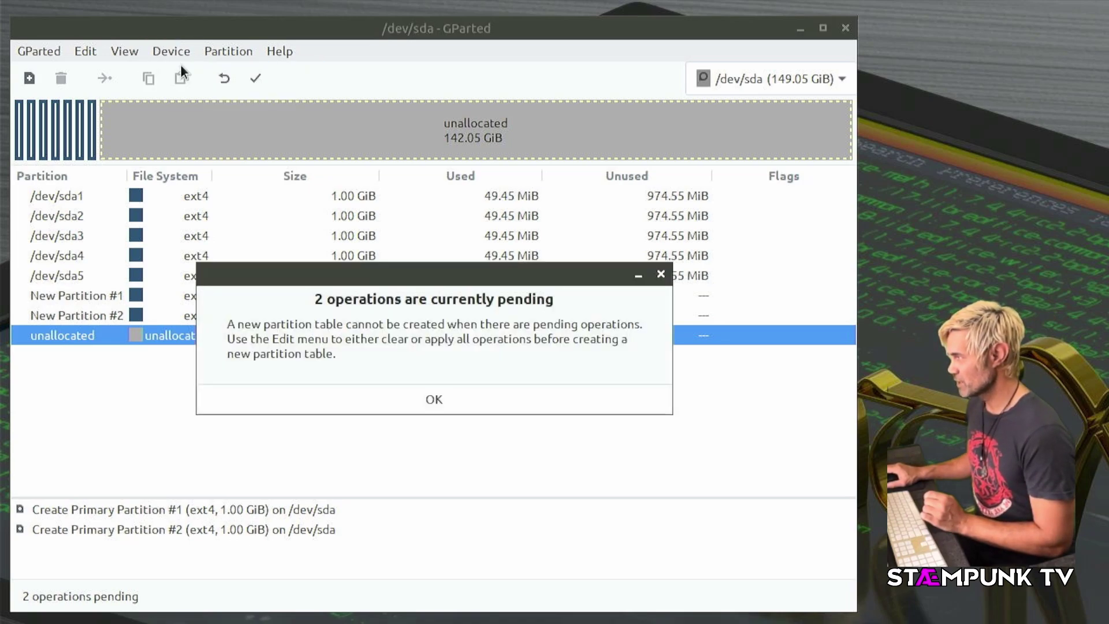
left_click(424, 397)
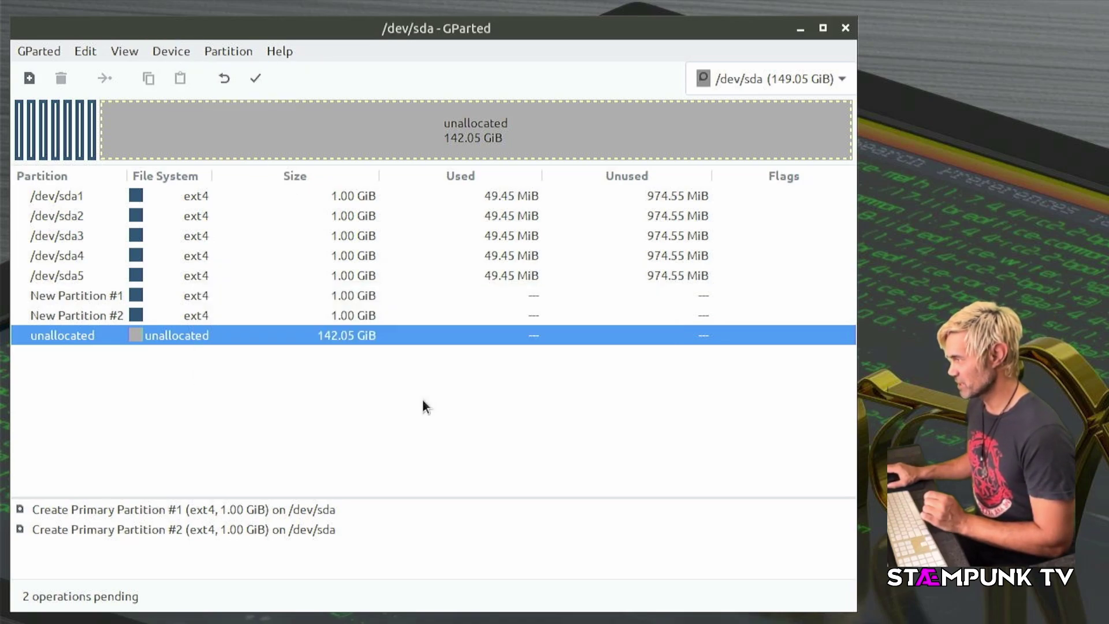
Undo both queued partitions, then bring up Create Partition Table for /dev/sda, leaving the table type unchanged
left_click(223, 79)
left_click(223, 78)
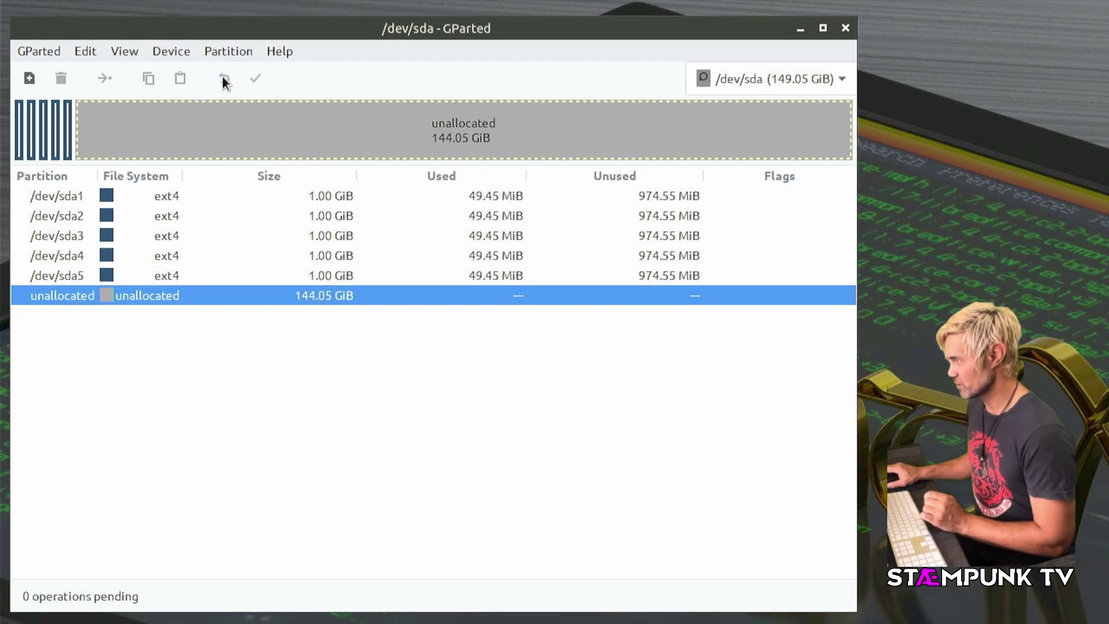
left_click(180, 50)
left_click(189, 76)
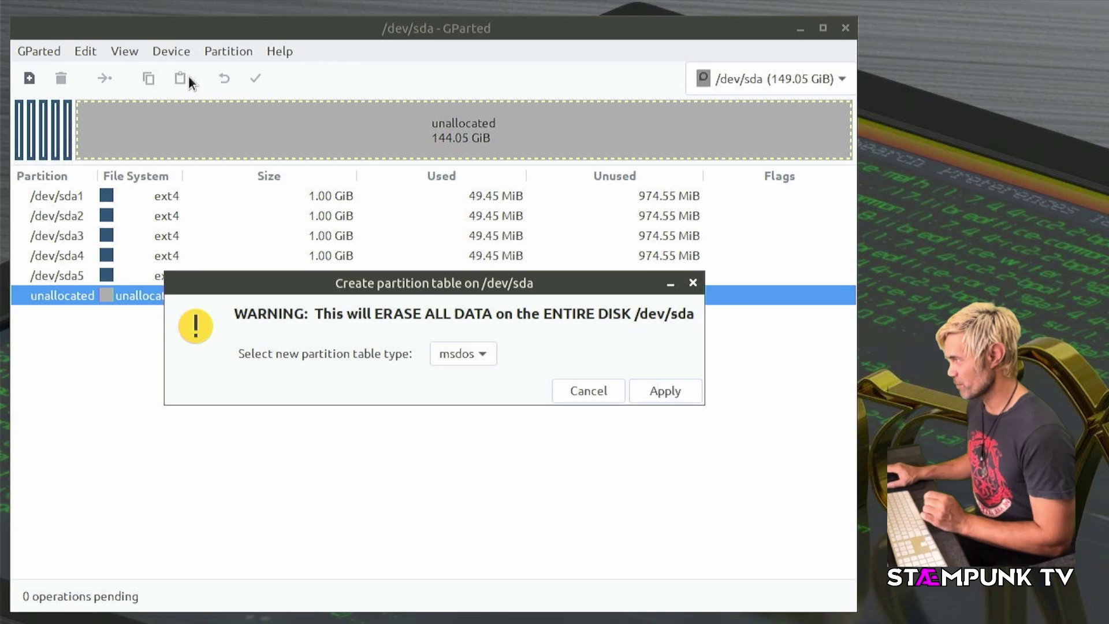
left_click(470, 355)
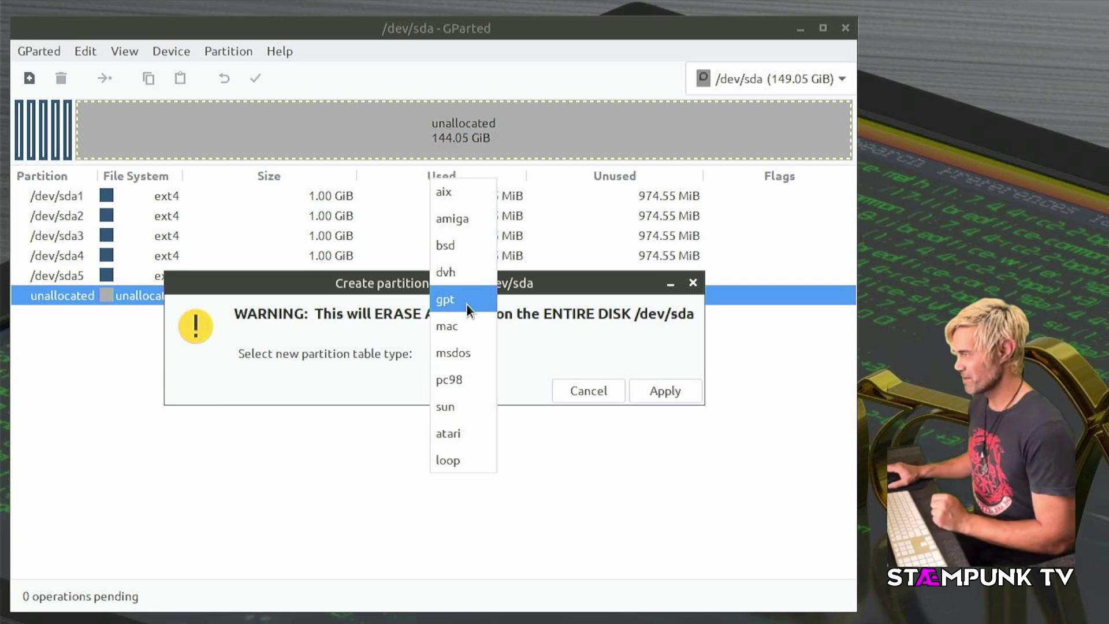
left_click(531, 515)
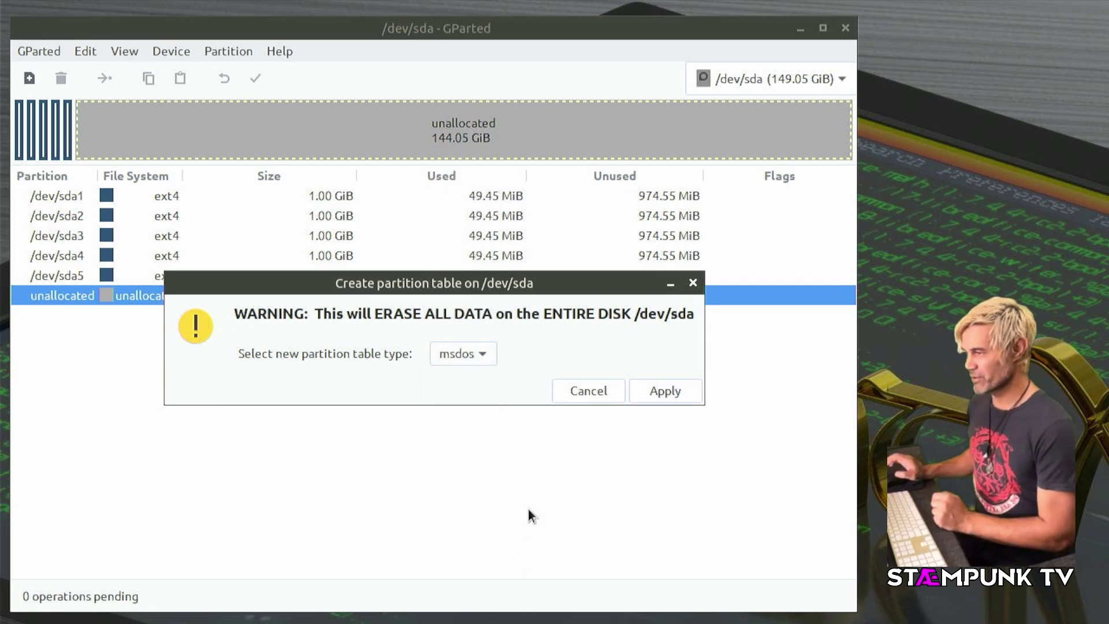